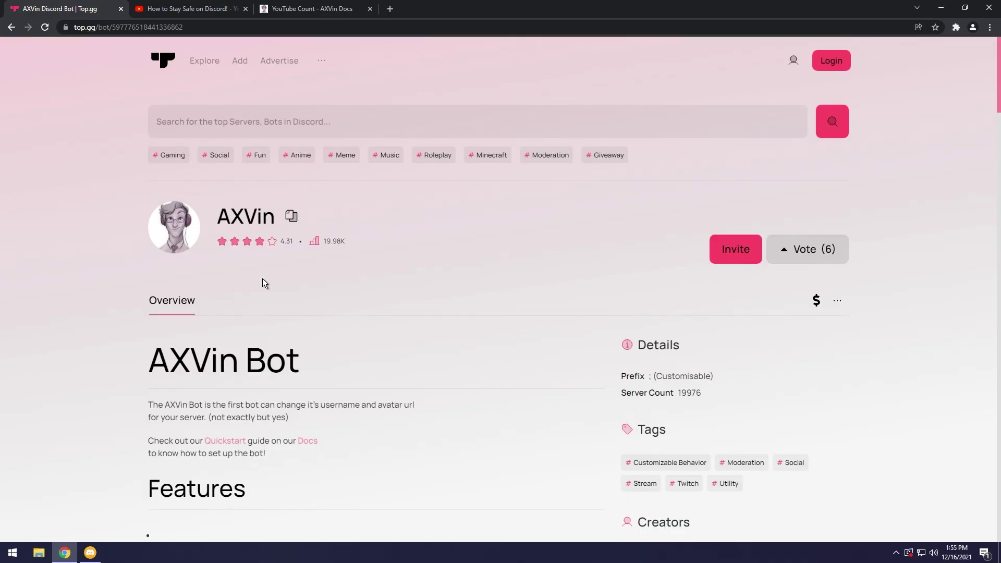
Invite the AXVin bot to 'YOUR SERVER :)' and authorize it.
{"action": "left_click", "coordinate": [735, 249]}
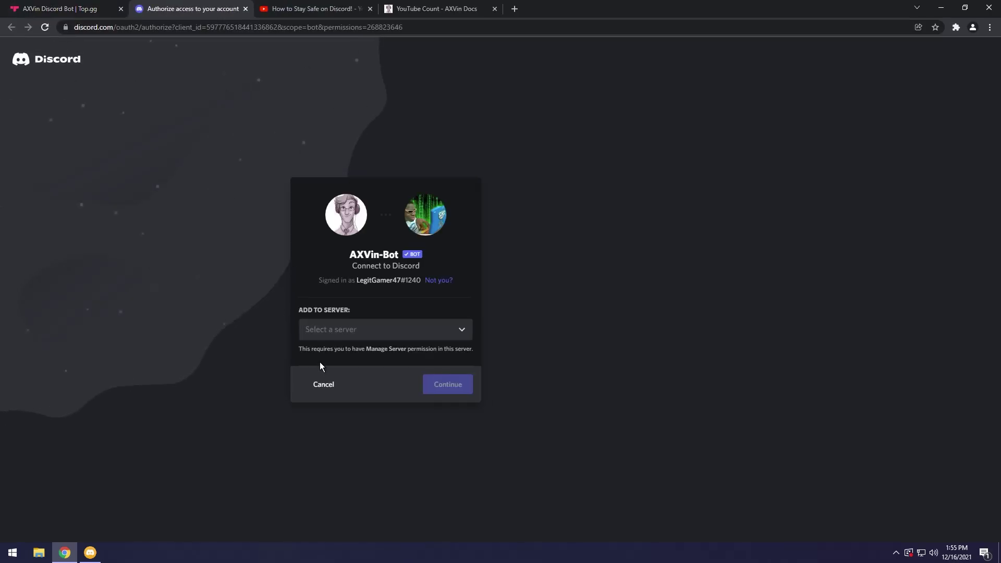
{"action": "left_click", "coordinate": [324, 332]}
{"action": "left_click", "coordinate": [338, 415]}
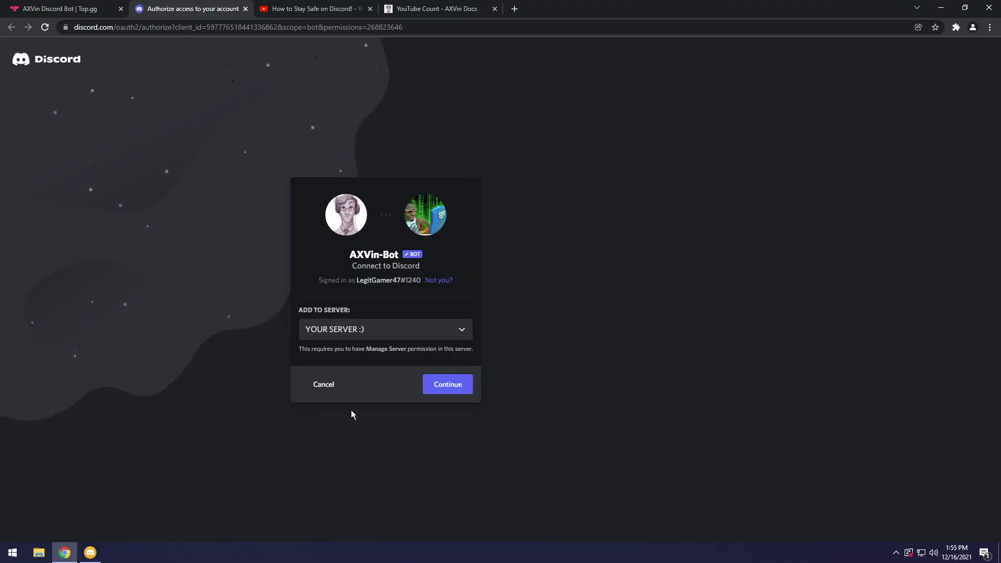
{"action": "left_click", "coordinate": [435, 392]}
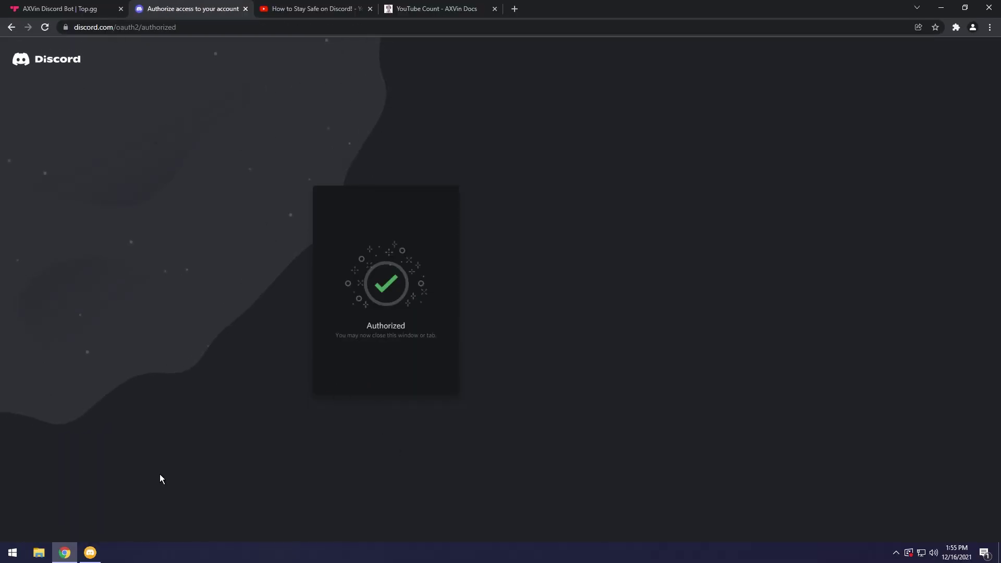
{"action": "left_click", "coordinate": [90, 551]}
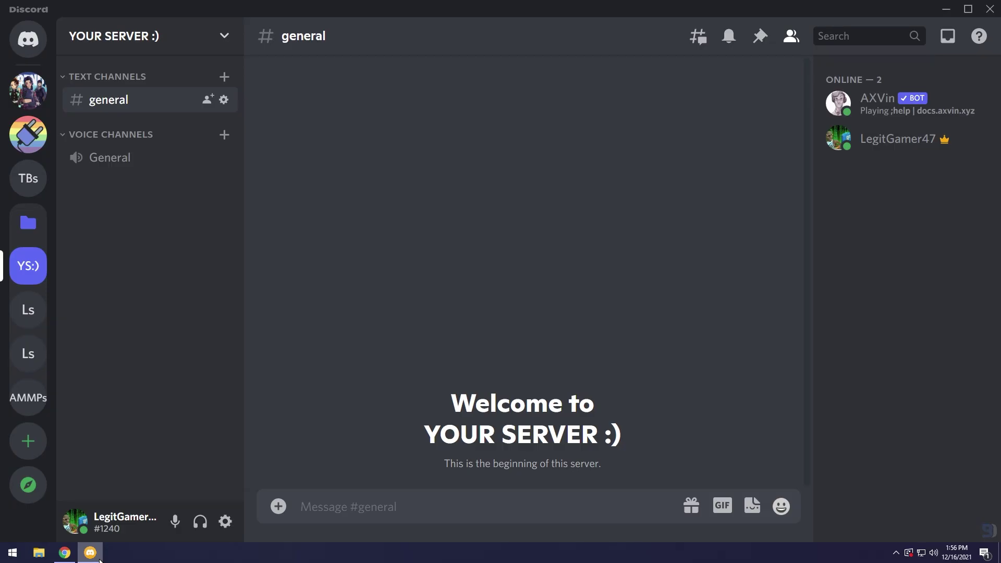
{"action": "left_click", "coordinate": [66, 555]}
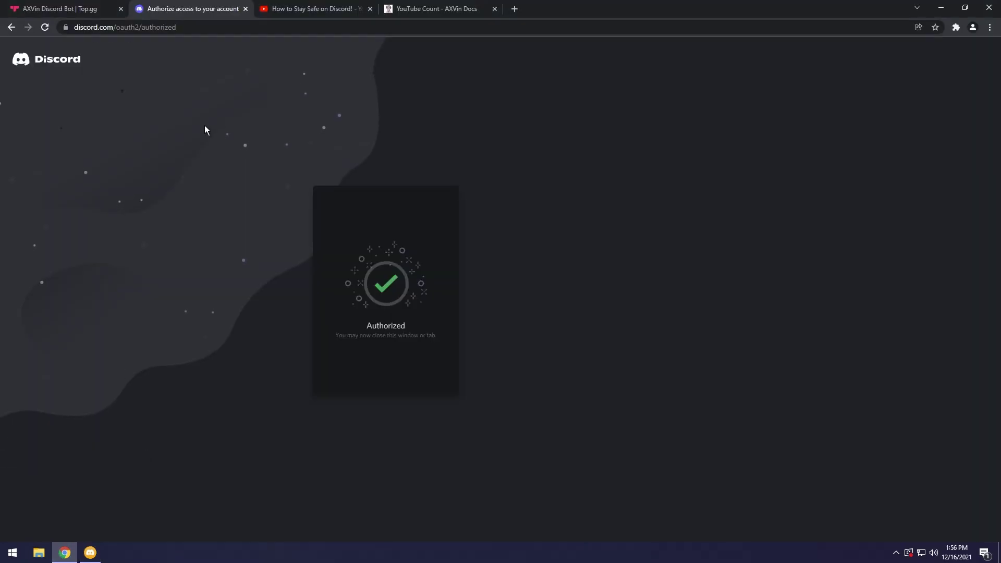
Copy the 'How to Stay Safe on Discord!' YouTube video URL and return to Discord.
{"action": "left_click", "coordinate": [280, 9]}
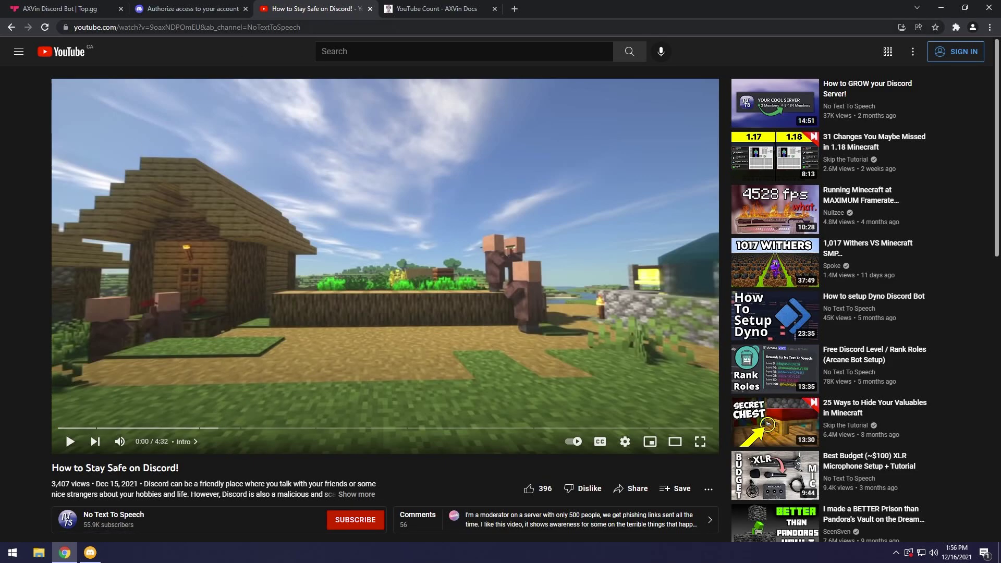
{"action": "left_click", "coordinate": [240, 29]}
{"action": "key", "text": "ctrl+c"}
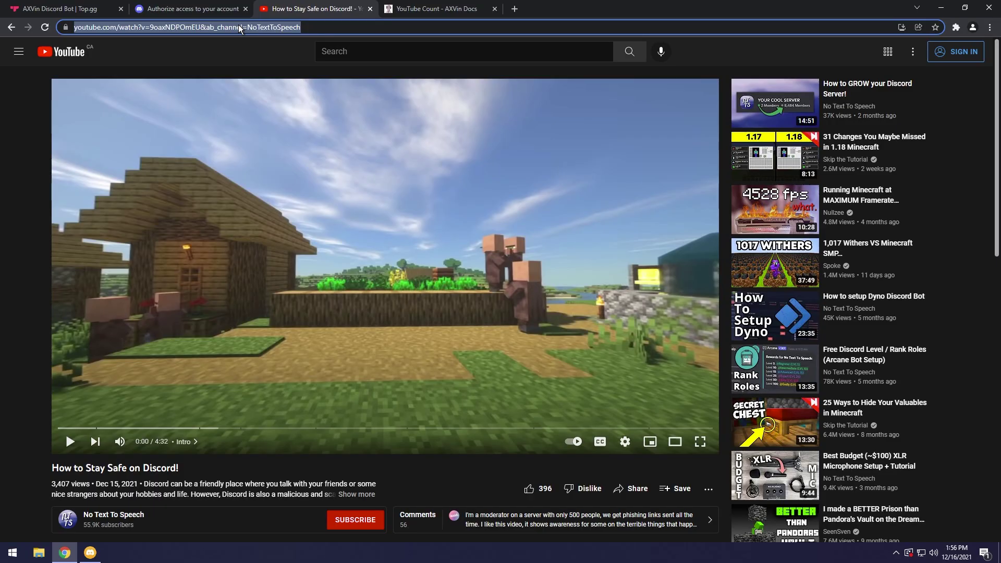
{"action": "double_click", "coordinate": [240, 28]}
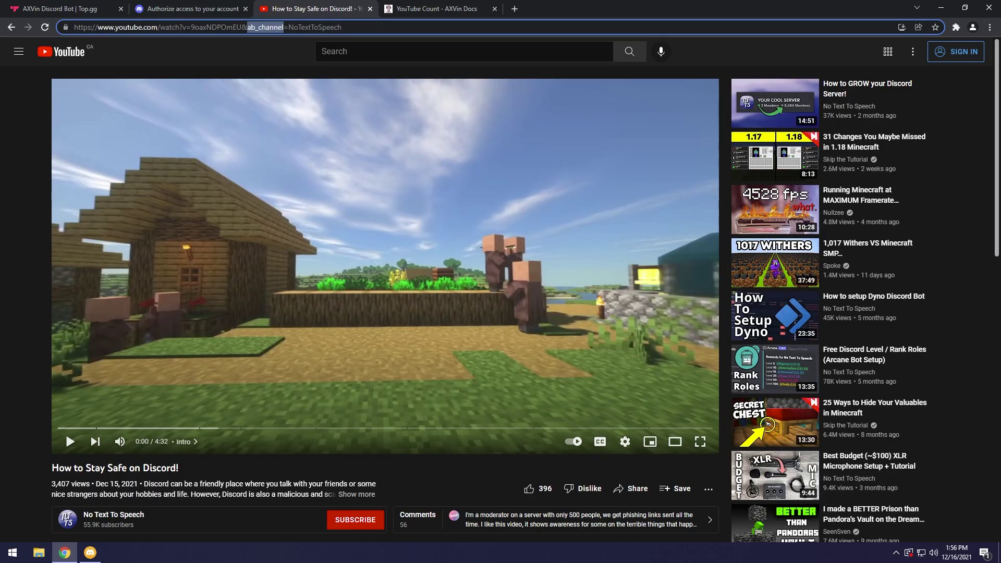
{"action": "triple_click", "coordinate": [100, 28]}
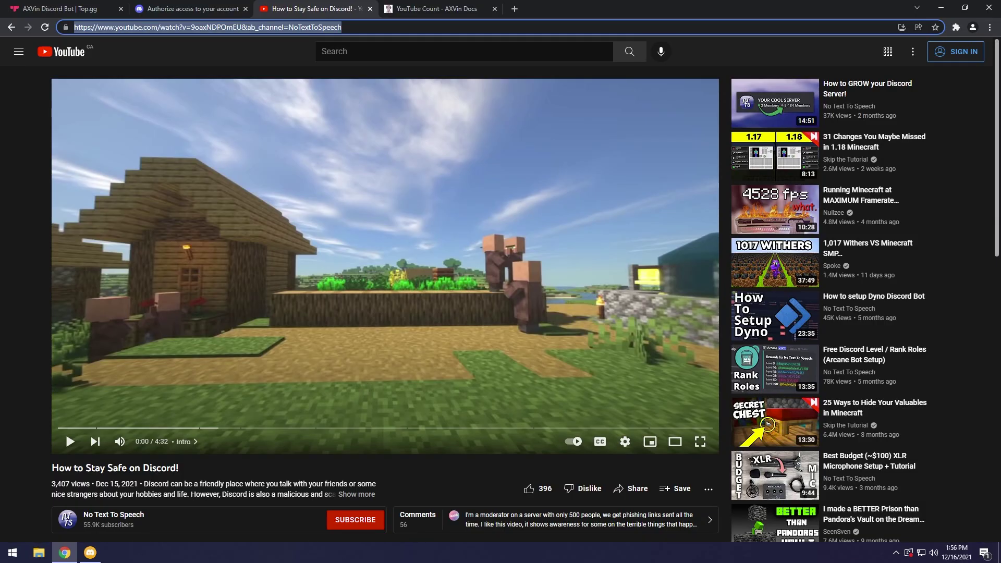
{"action": "left_click", "coordinate": [91, 552]}
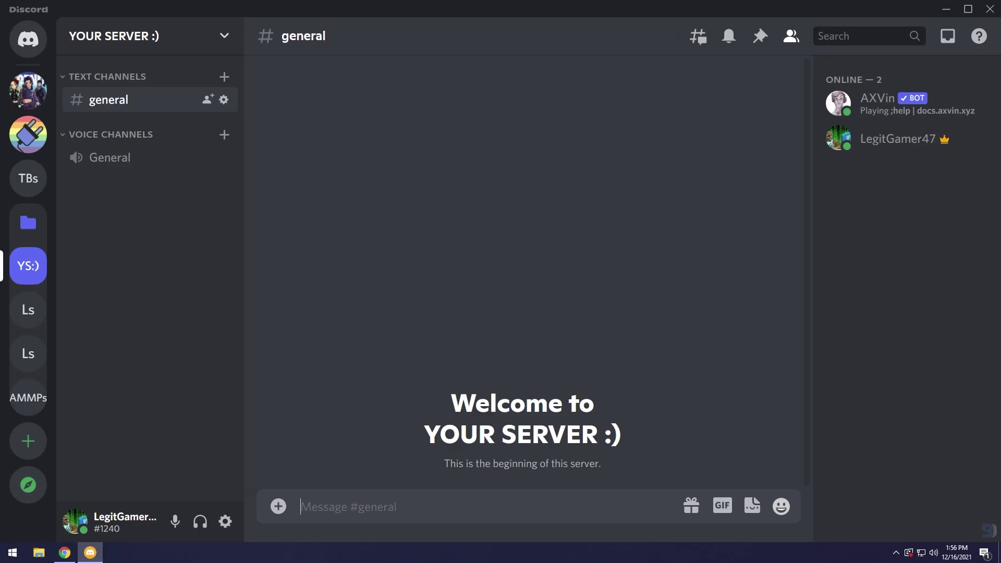
Send ';youtubecount create' with the video URL, creating YouTube Views: 7,189,904 and YouTube Videos: 137 channels.
{"action": "type", "text": ";youtubec"}
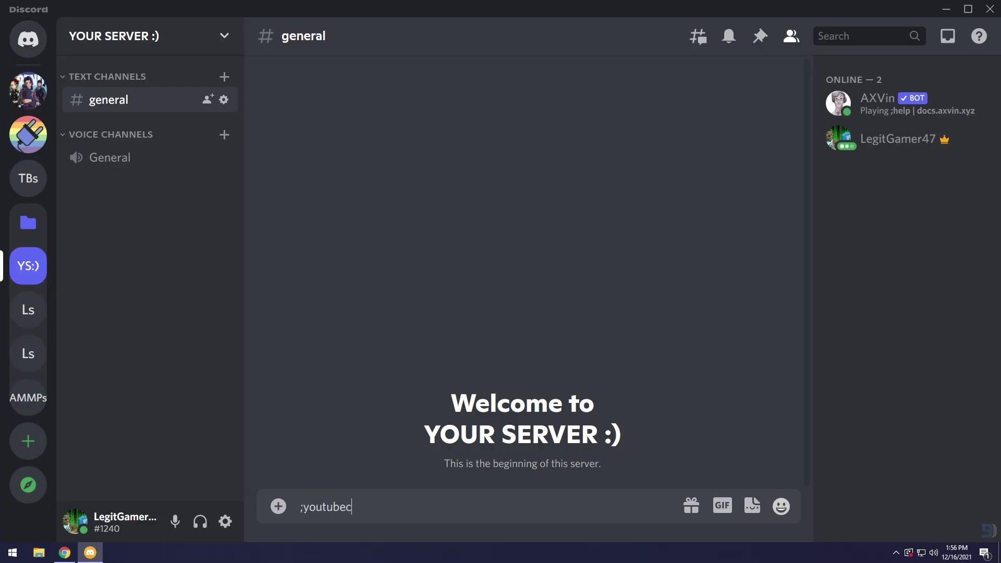
{"action": "type", "text": "ount create"}
{"action": "key", "text": "ctrl+v"}
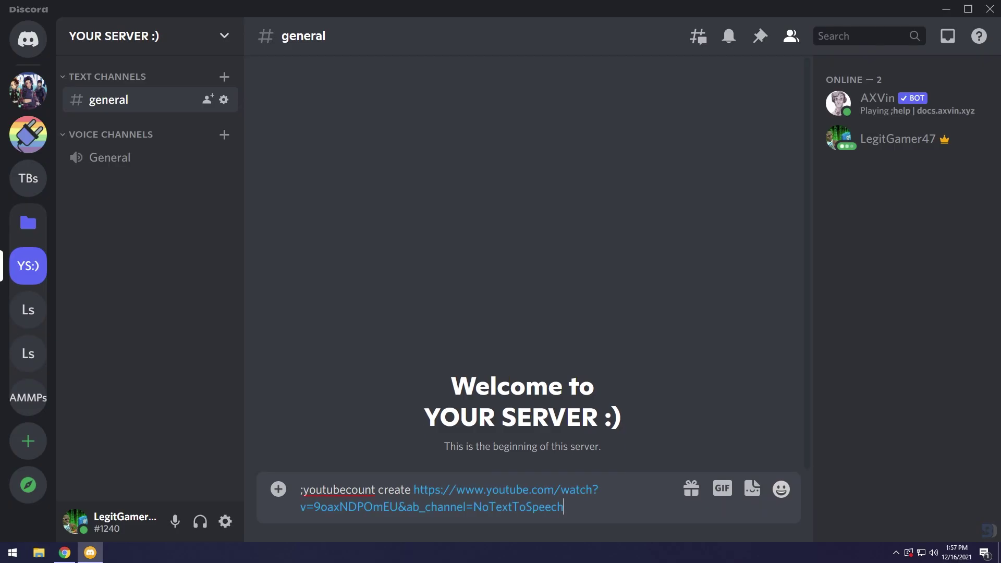
{"action": "key", "text": "Return"}
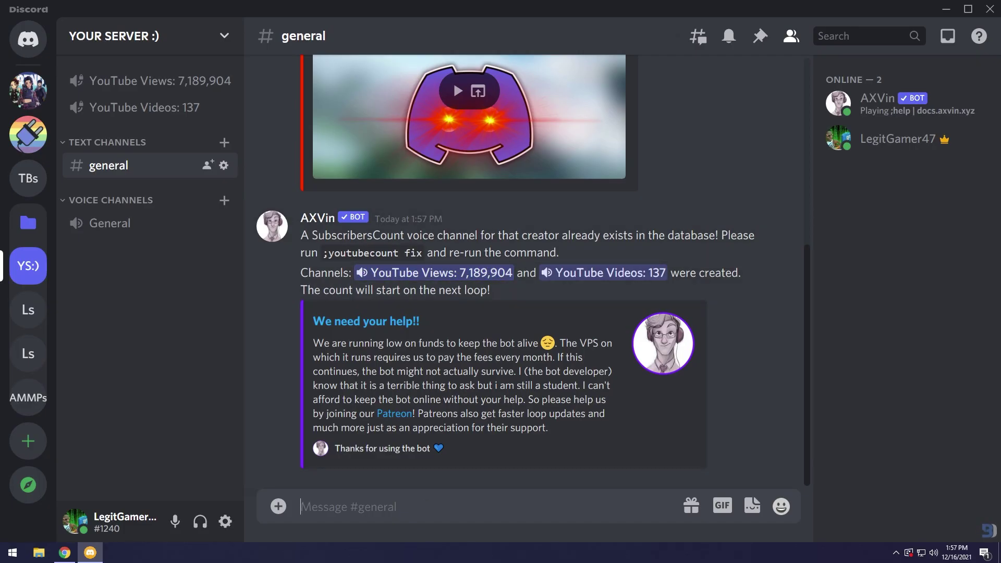
Send ';youtubecount fix', then resend ';youtubecount create' with the URL to add 'YouTube Subscribers: 55.8K'.
{"action": "type", "text": ";youtube"}
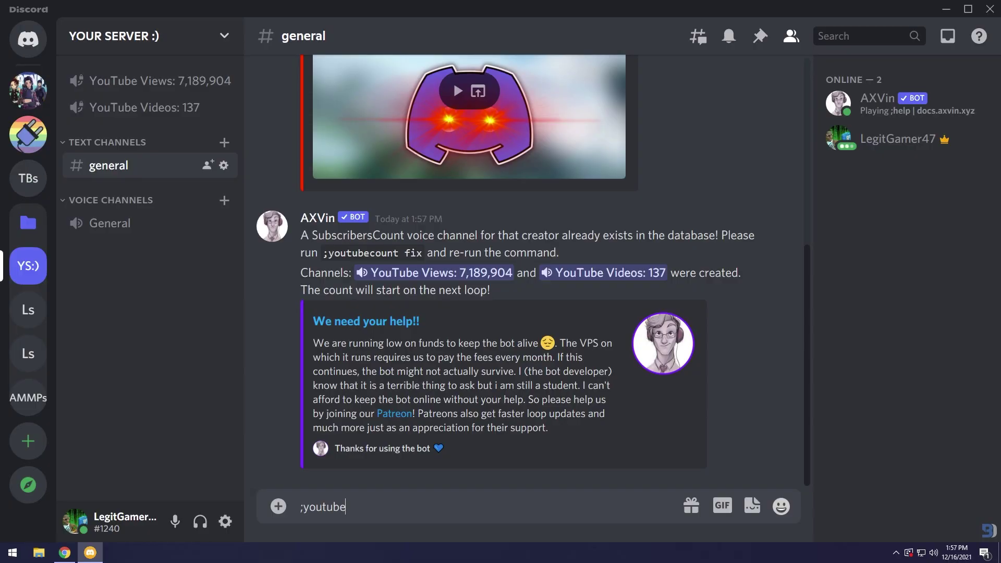
{"action": "type", "text": "count fix"}
{"action": "key", "text": "Return"}
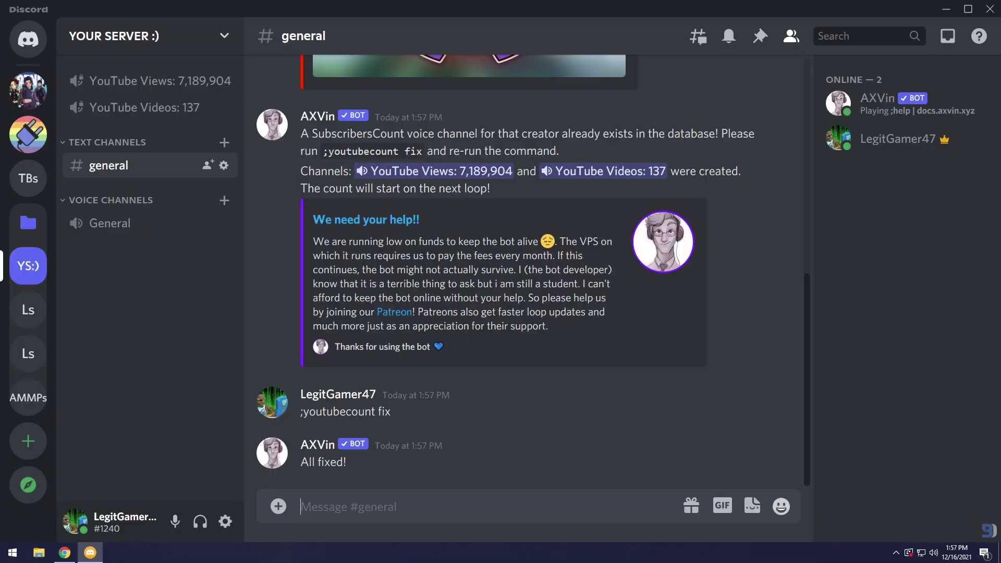
{"action": "type", "text": ";youtub"}
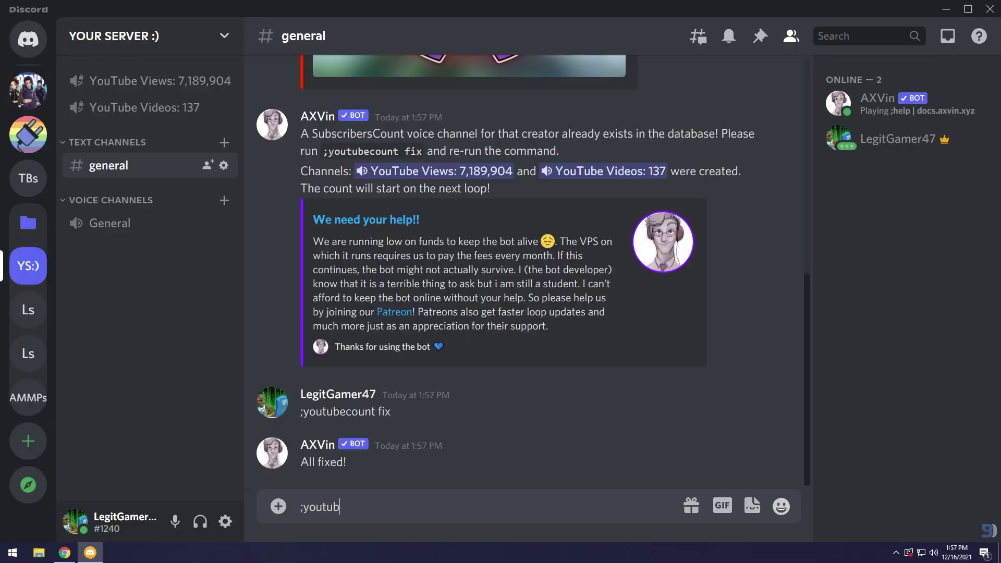
{"action": "type", "text": "ecount createcount create"}
{"action": "key", "text": "ctrl+v"}
{"action": "key", "text": "Return"}
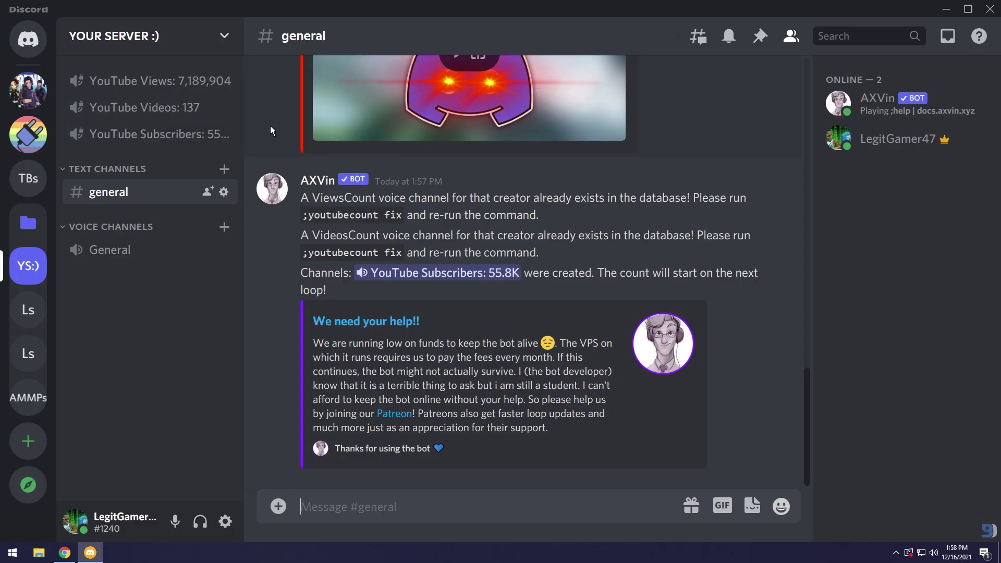
{"action": "key", "text": "ctrl+minus"}
{"action": "key", "text": "ctrl+minus"}
{"action": "key", "text": "ctrl+minus"}
Restore zoom and draft ';youtubecount format' followed by the pasted video URL.
{"action": "key", "text": "ctrl+plus"}
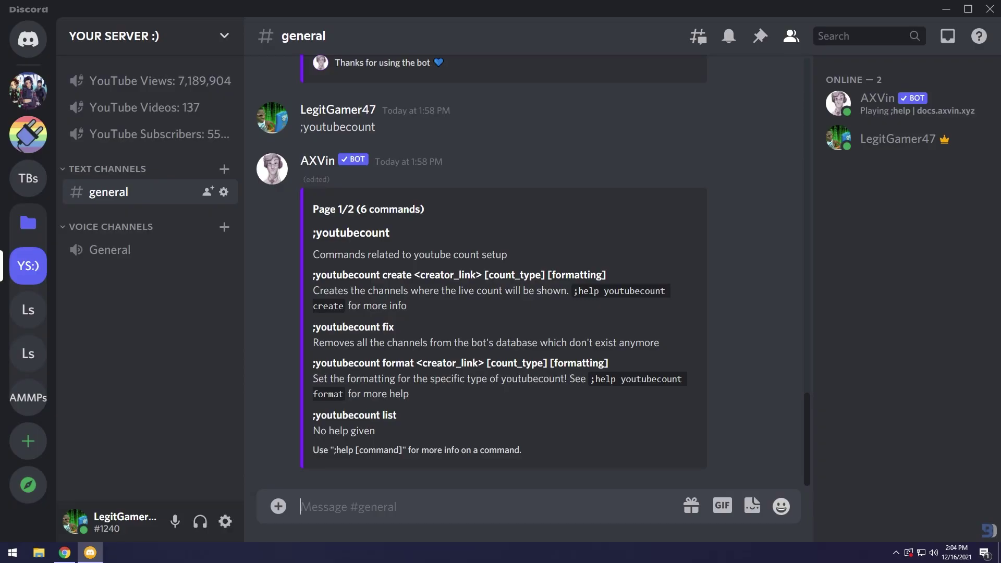
{"action": "type", "text": ";yout"}
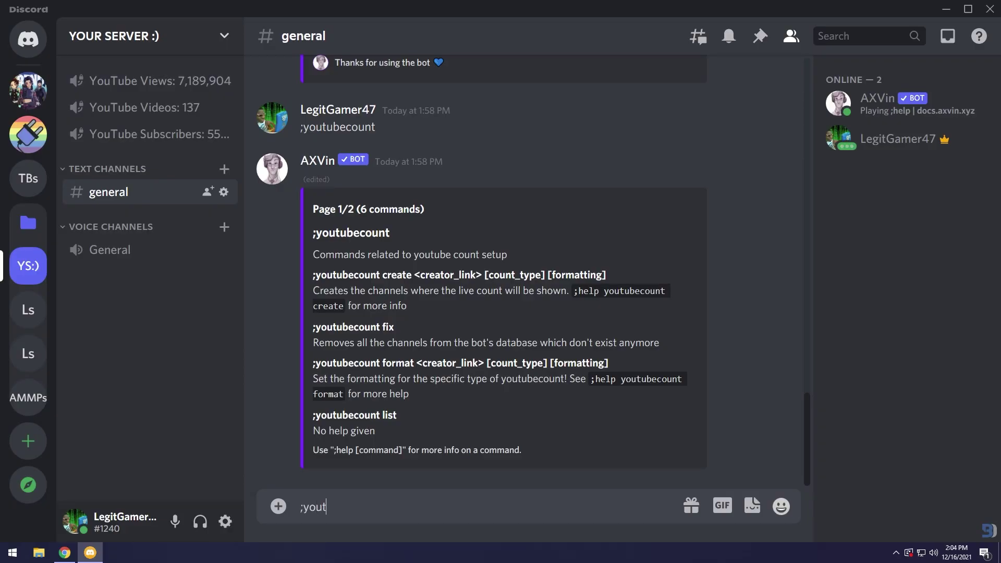
{"action": "type", "text": "ubecount format"}
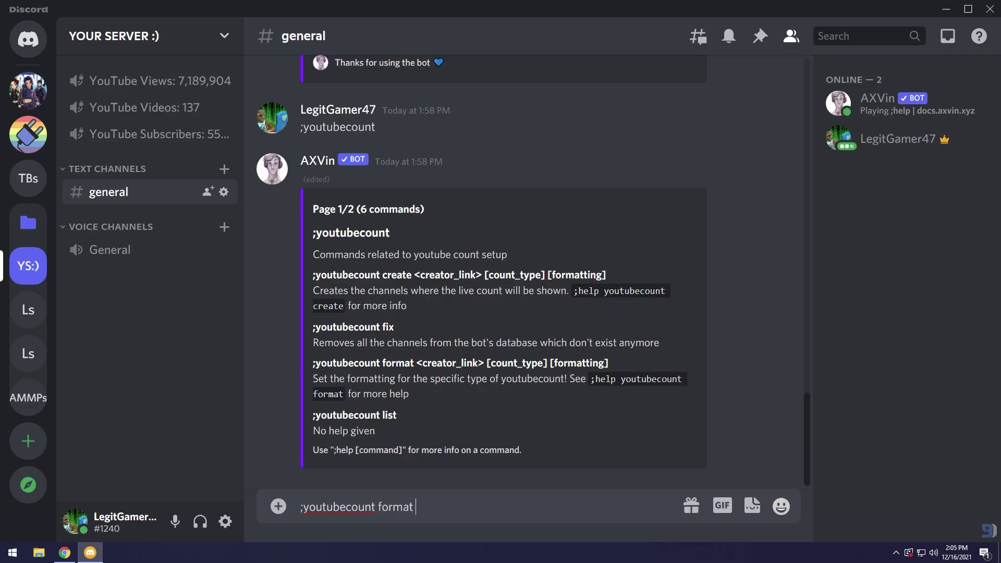
{"action": "key", "text": "ctrl+v"}
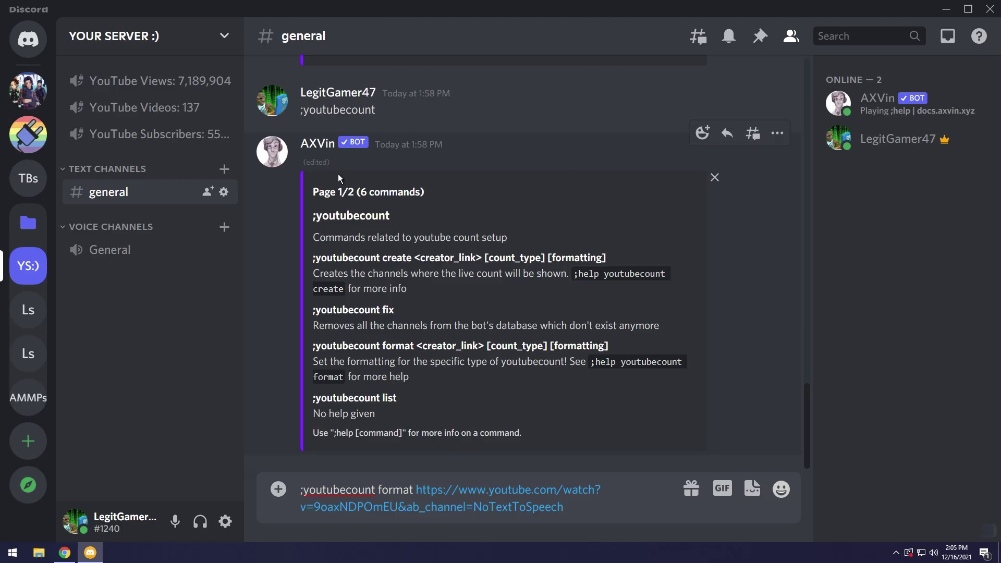
Complete the command with 'subscribers Subs: {count}' and send it, renaming the counter 'Subs: 55,800'.
{"action": "type", "text": "subs"}
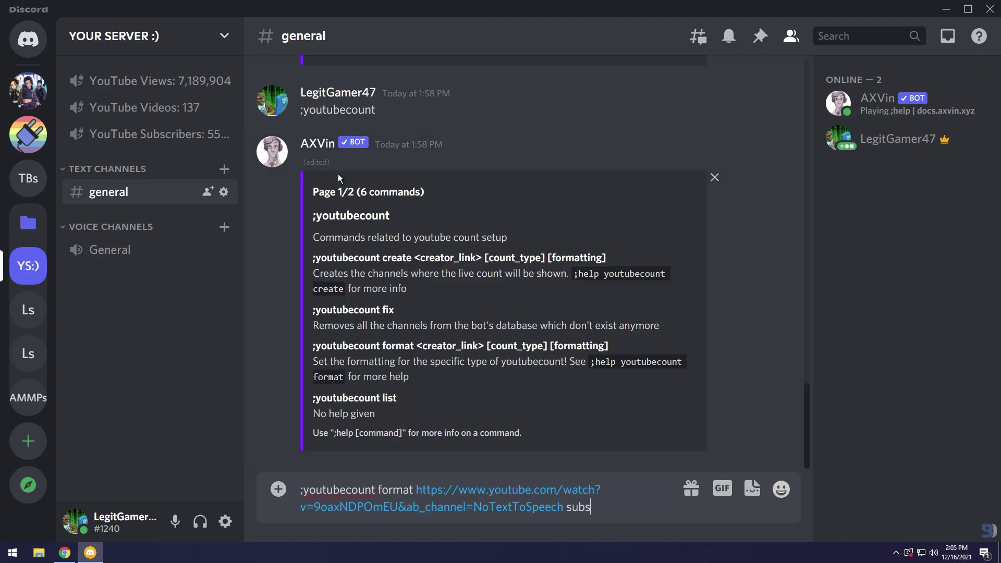
{"action": "type", "text": "cribers"}
{"action": "left_click_drag", "start_coordinate": [313, 346], "coordinate": [620, 352]}
{"action": "left_click", "coordinate": [625, 506]}
{"action": "type", "text": "Subs:"}
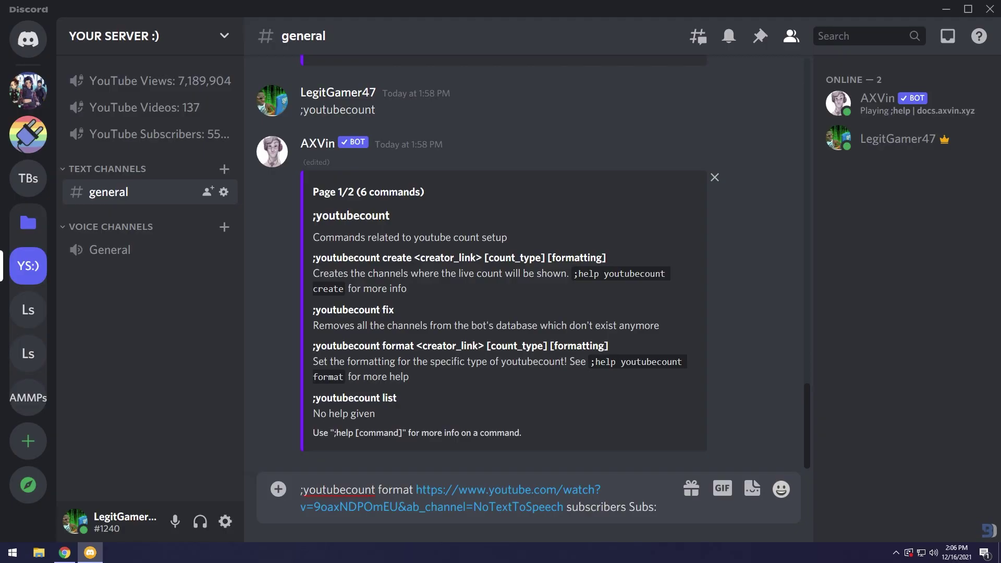
{"action": "type", "text": "{"}
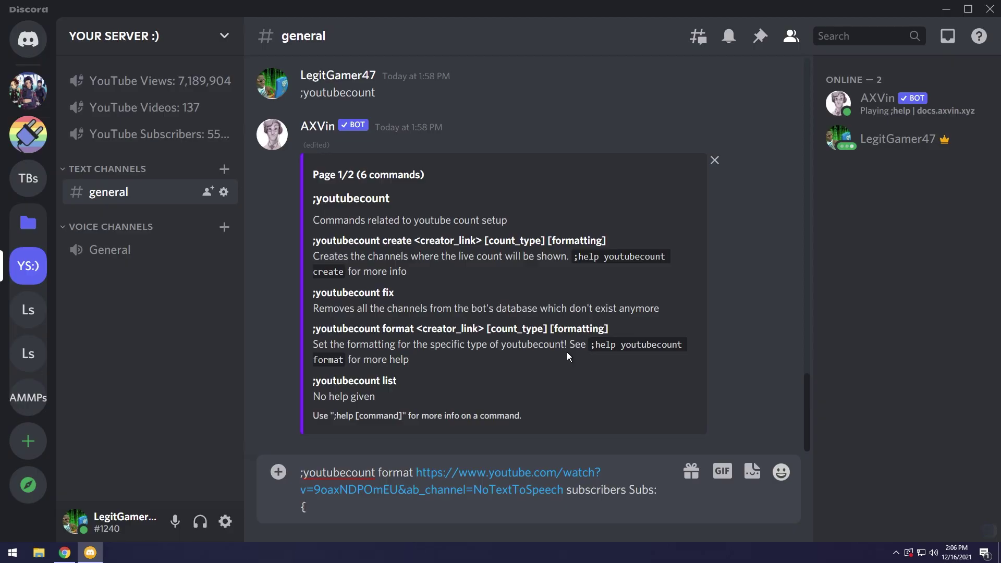
{"action": "type", "text": "count}"}
{"action": "key", "text": "Return"}
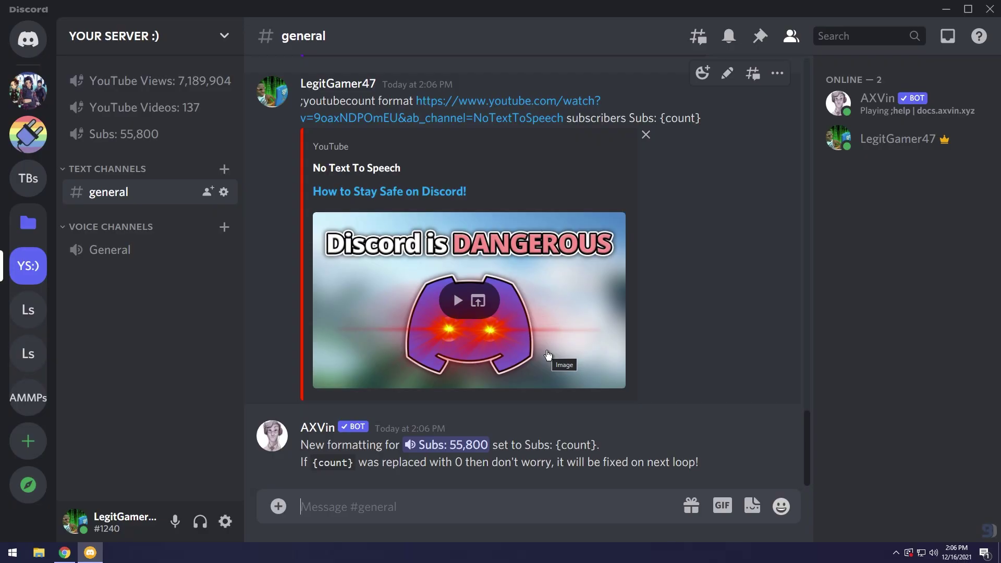
Send ';youtubecount format <video URL> views {name}'s views: {scount}' so the counter shows 7.19M.
{"action": "type", "text": ";youtubecount"}
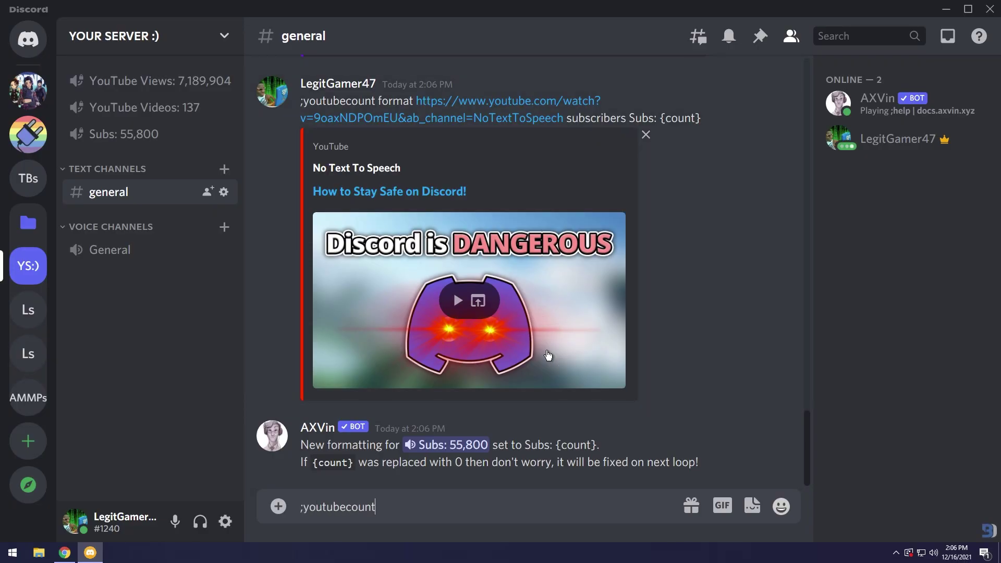
{"action": "type", "text": " format"}
{"action": "type", "text": "https://www.youtube.com/watch?v=9oaxNDPOmEU&ab_channel=NoTextToSpeech"}
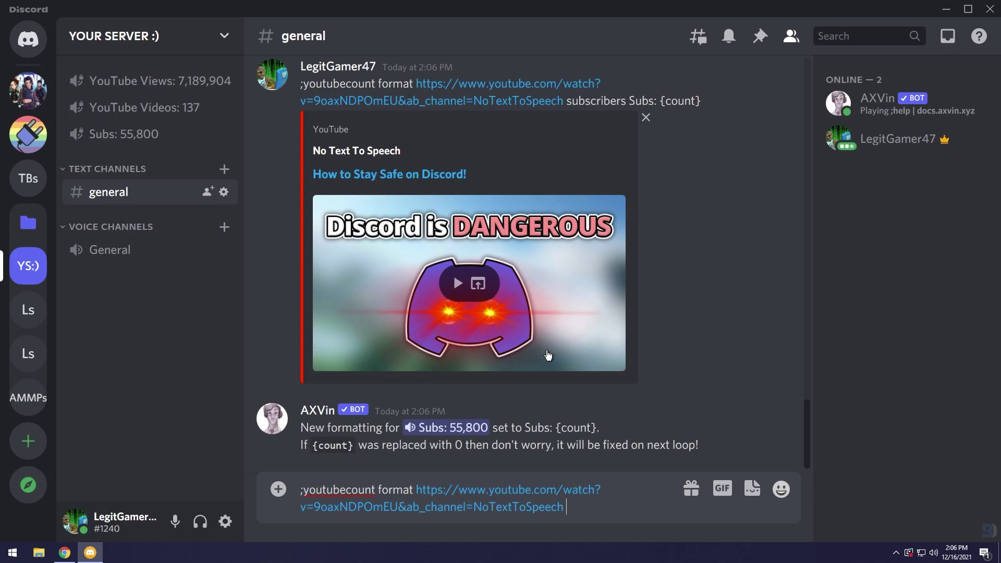
{"action": "type", "text": "views"}
{"action": "type", "text": " Vie"}
{"action": "key", "text": "BackSpace"}
{"action": "key", "text": "BackSpace"}
{"action": "key", "text": "BackSpace"}
{"action": "type", "text": "{name"}
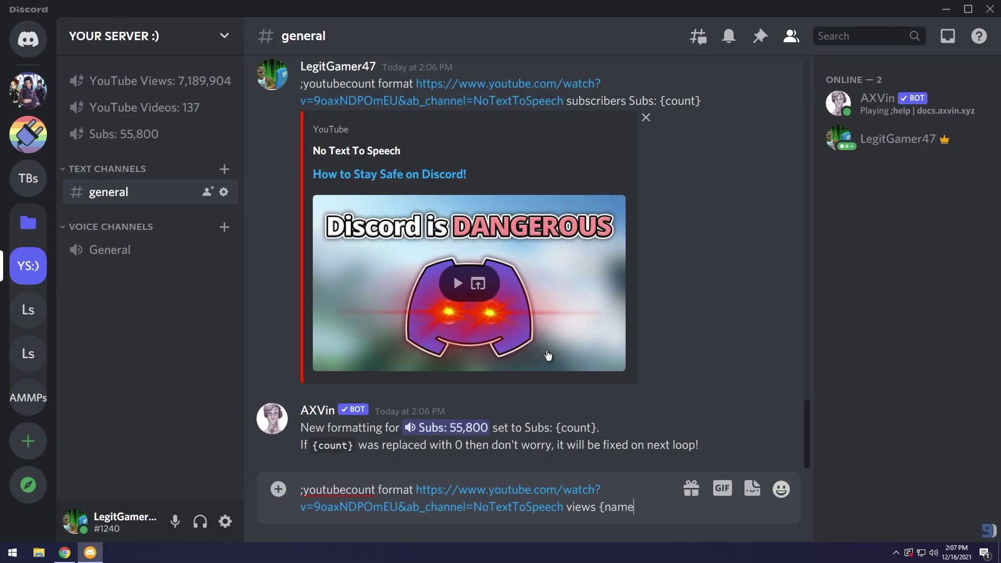
{"action": "type", "text": "}"}
{"action": "type", "text": " s views:"}
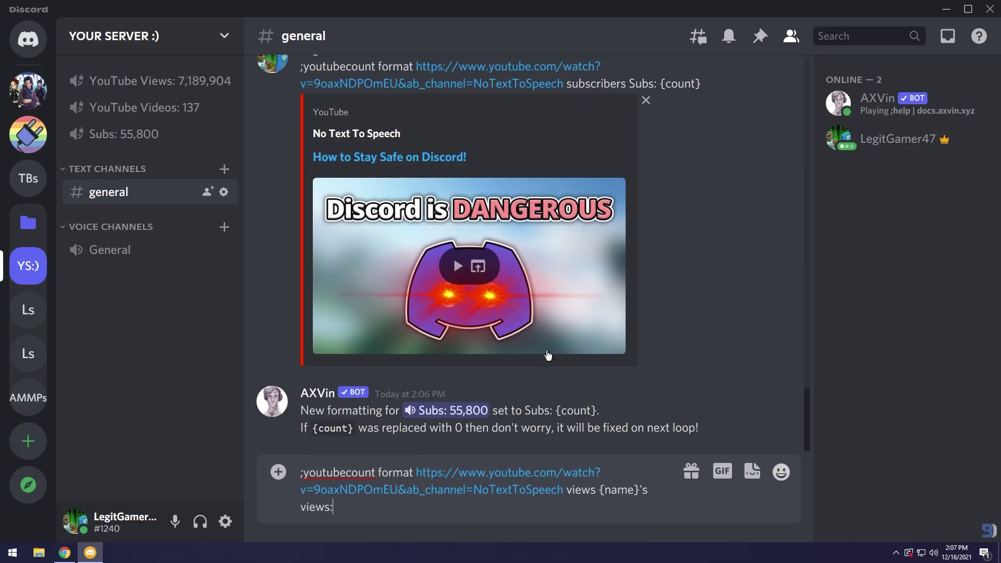
{"action": "type", "text": " {scount}"}
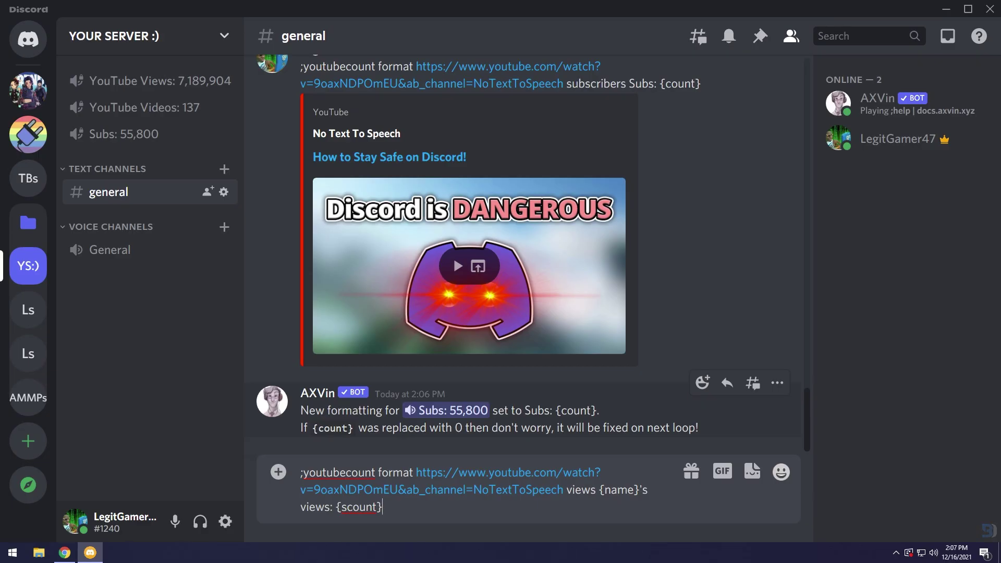
{"action": "key", "text": "Return"}
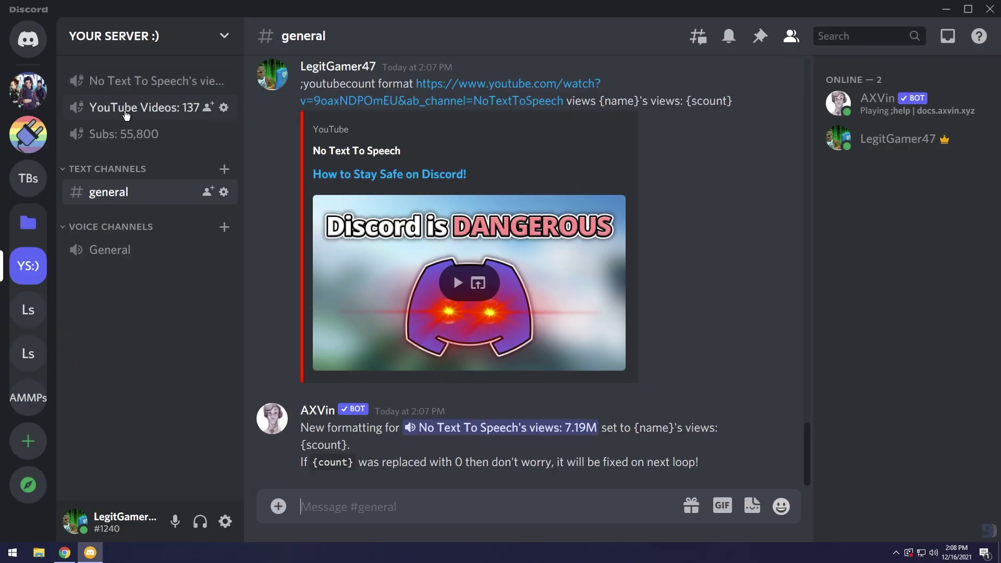
Send ';youtubecount remove <video URL> videos' to delete the YouTube Videos: 137 channel.
{"action": "right_click", "coordinate": [128, 110]}
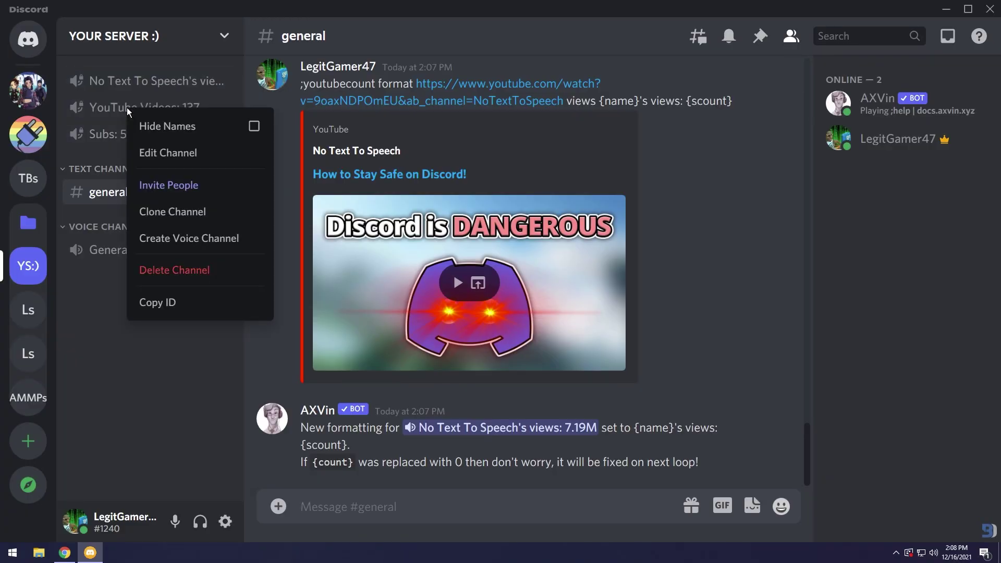
{"action": "key", "text": "Escape"}
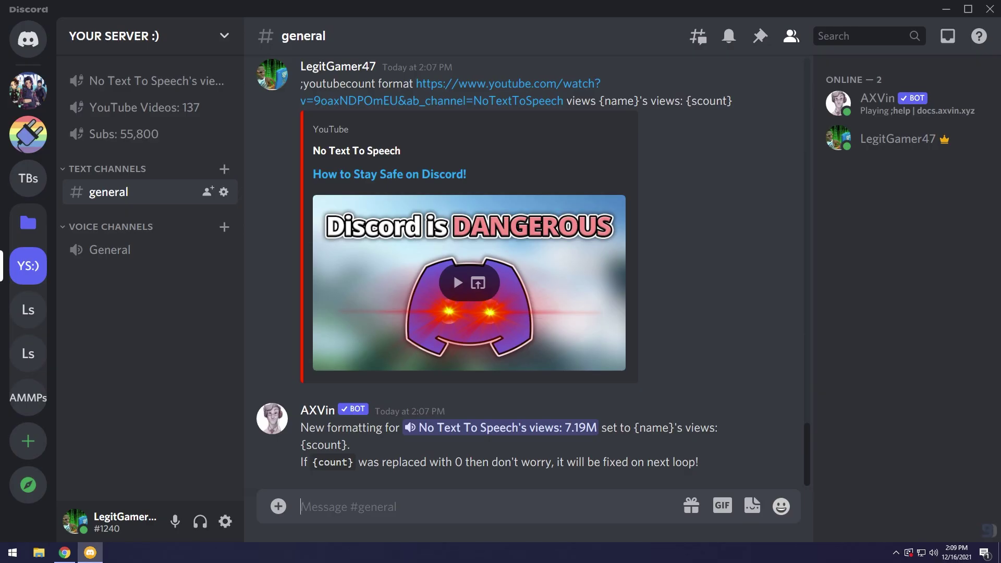
{"action": "type", "text": ";"}
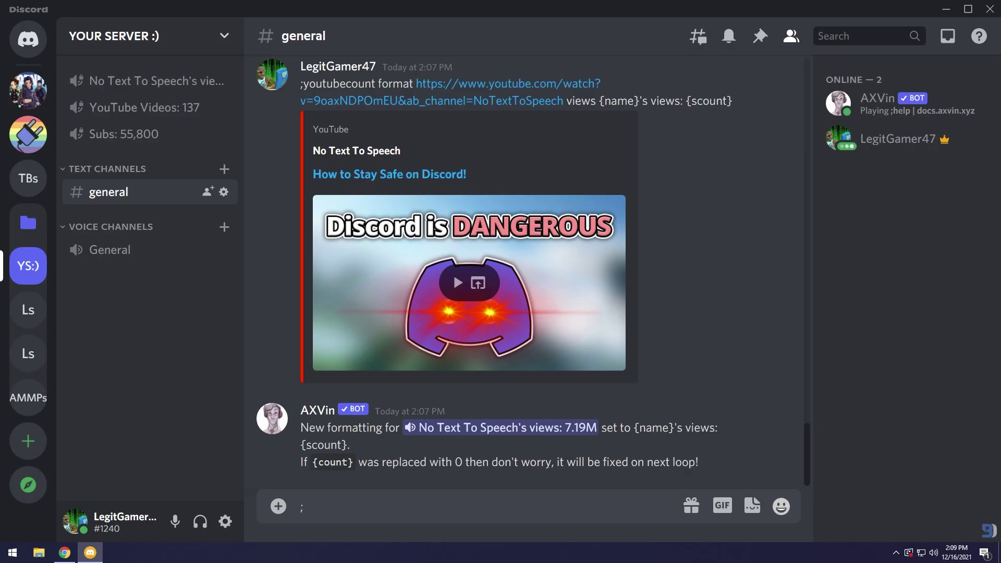
{"action": "type", "text": "youtubecount "}
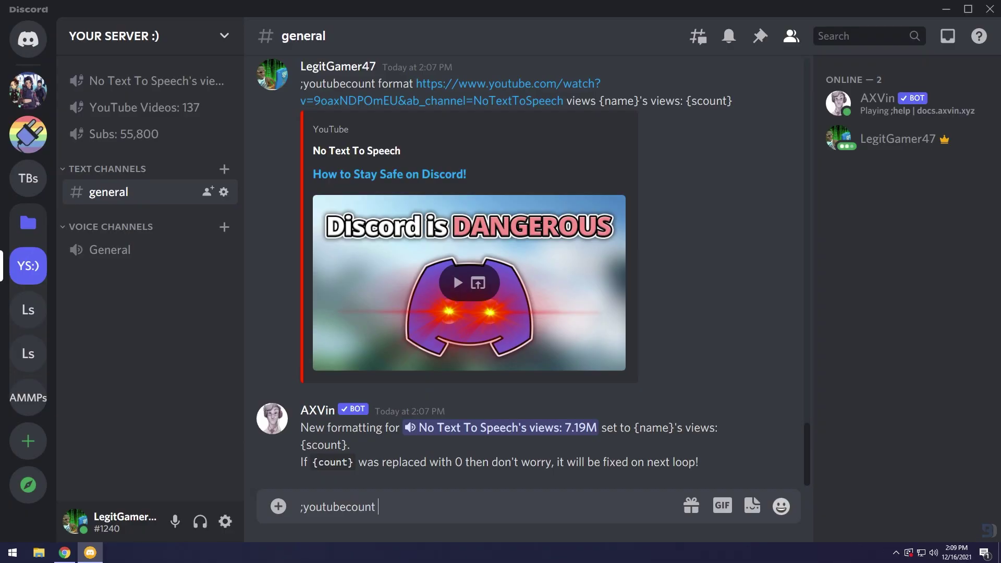
{"action": "type", "text": "remove"}
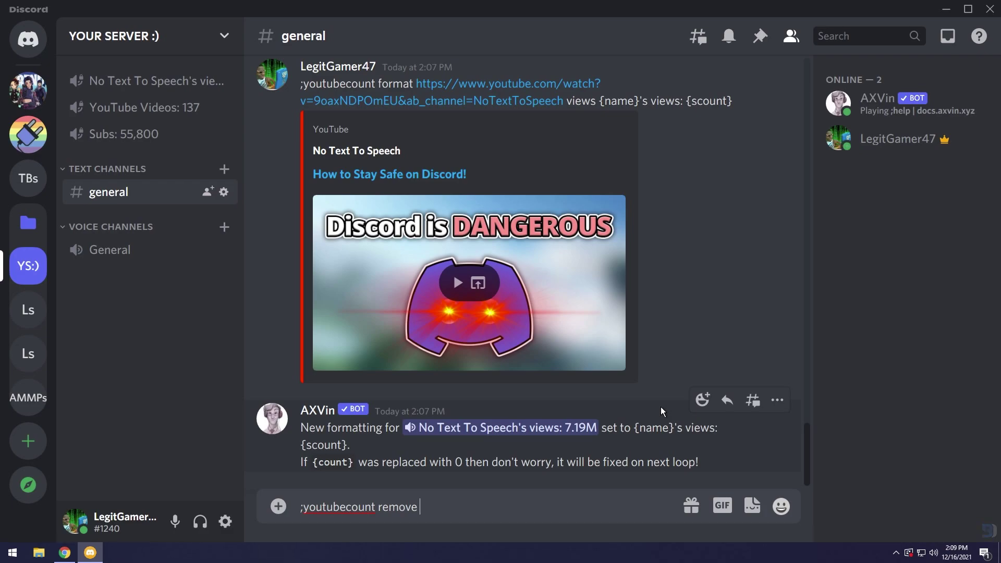
{"action": "type", "text": "https://www.youtube.com/watch?v=9oaxNDPOmEU&ab_channel=NoTextToSpeech"}
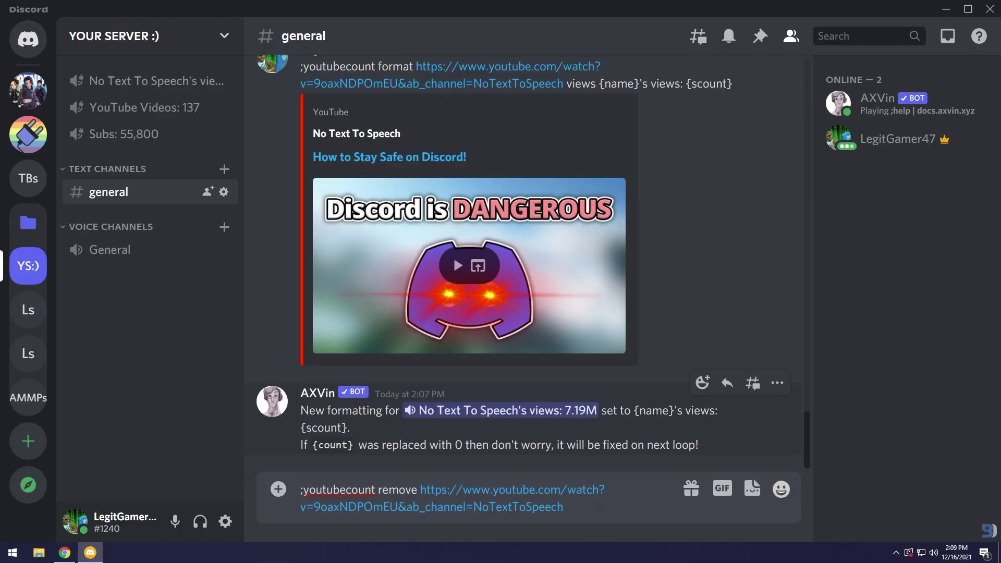
{"action": "left_click_drag", "start_coordinate": [634, 410], "coordinate": [674, 410]}
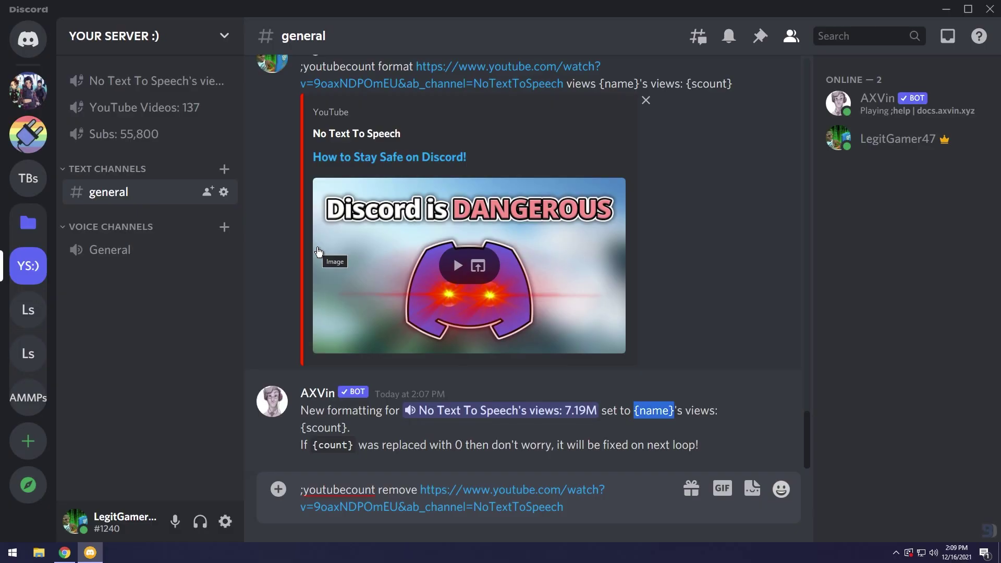
{"action": "left_click", "coordinate": [564, 506]}
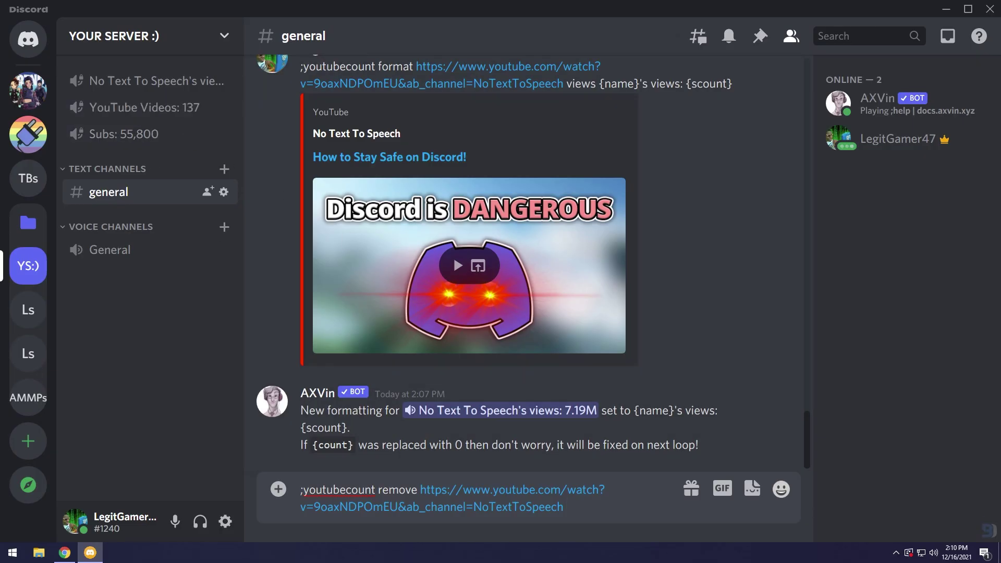
{"action": "type", "text": "videos"}
{"action": "key", "text": "Return"}
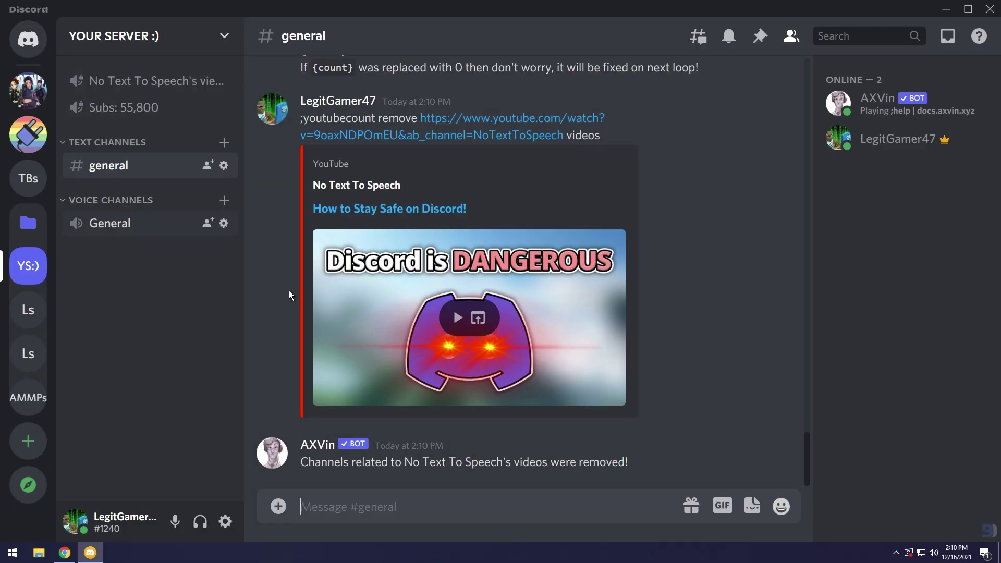
Send ';youtubecount list' and page forward to the 7.19M views counter entry.
{"action": "type", "text": ";youtubecount list"}
{"action": "key", "text": "Return"}
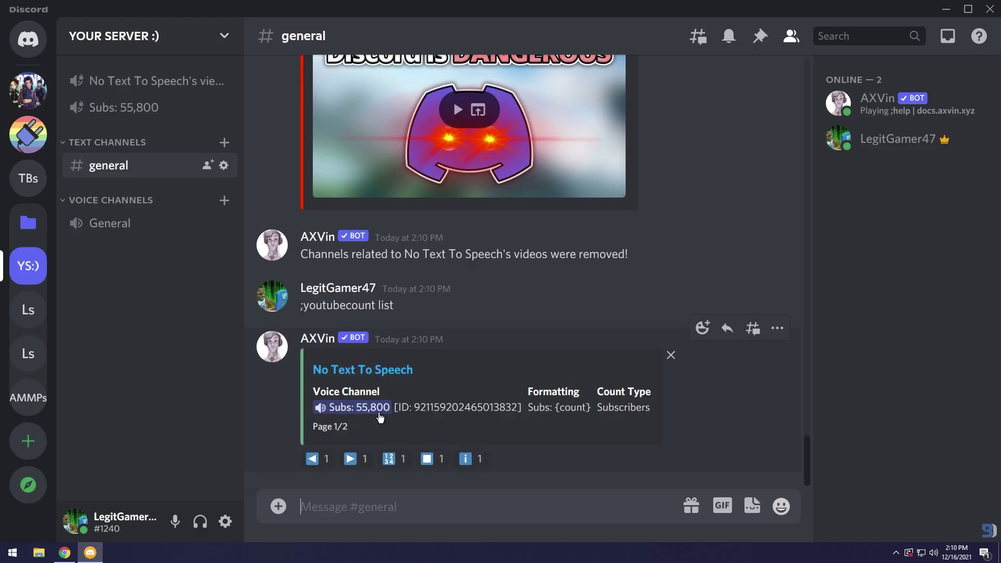
{"action": "left_click_drag", "start_coordinate": [533, 407], "coordinate": [646, 407]}
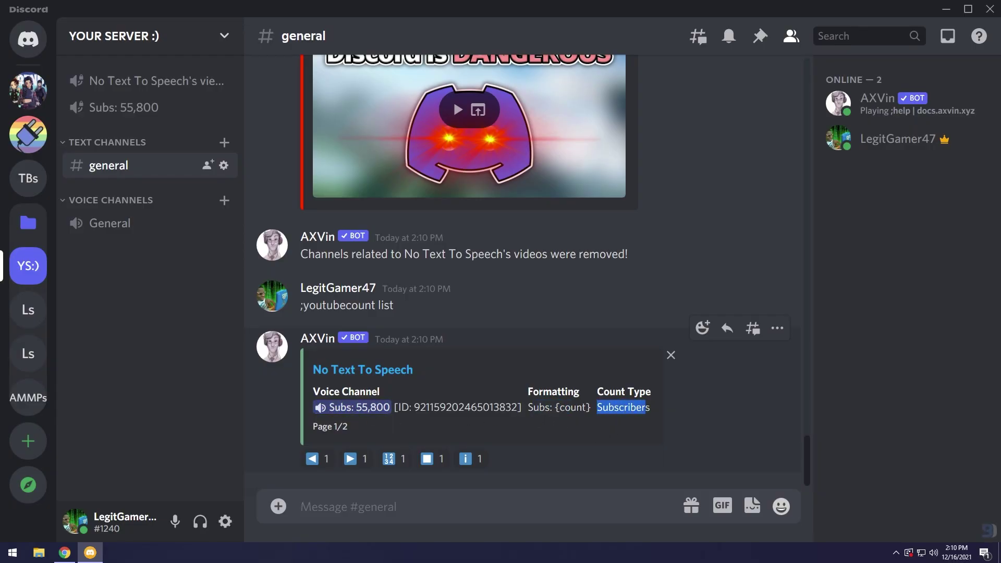
{"action": "left_click", "coordinate": [353, 459]}
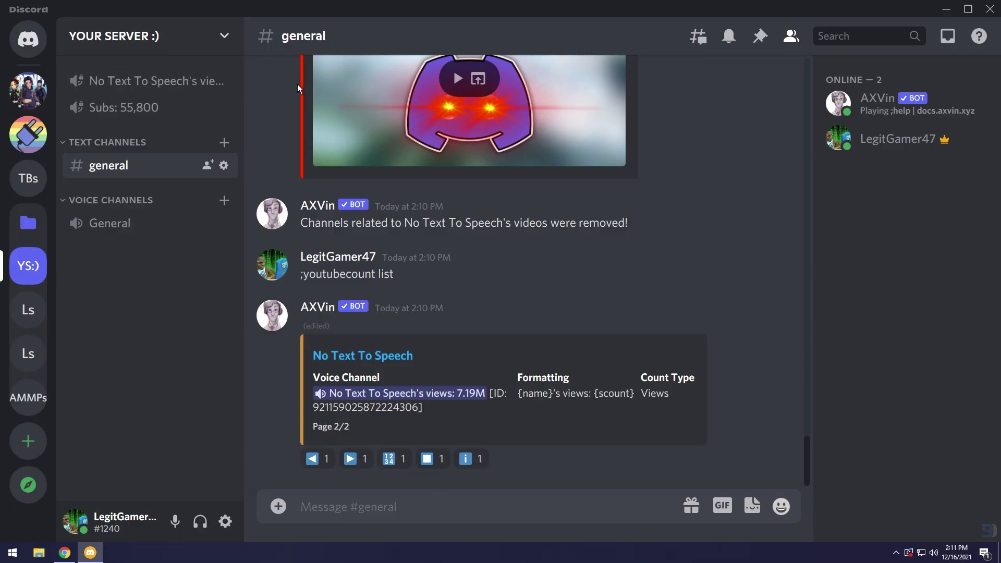
Send ';youtubecount format' with the pasted video link and 'views Video Views: {scount}' to rename the views counter.
{"action": "type", "text": ";youtubecount format"}
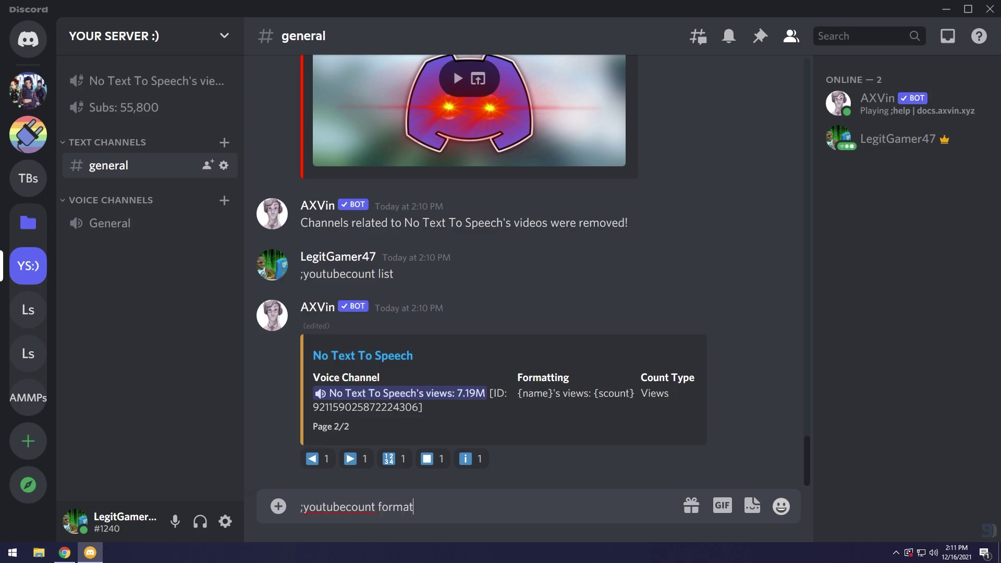
{"action": "type", "text": "https://www.youtube.com/watch?v=9oaxNDPOmEU&ab_channel=NoTextToSpeech"}
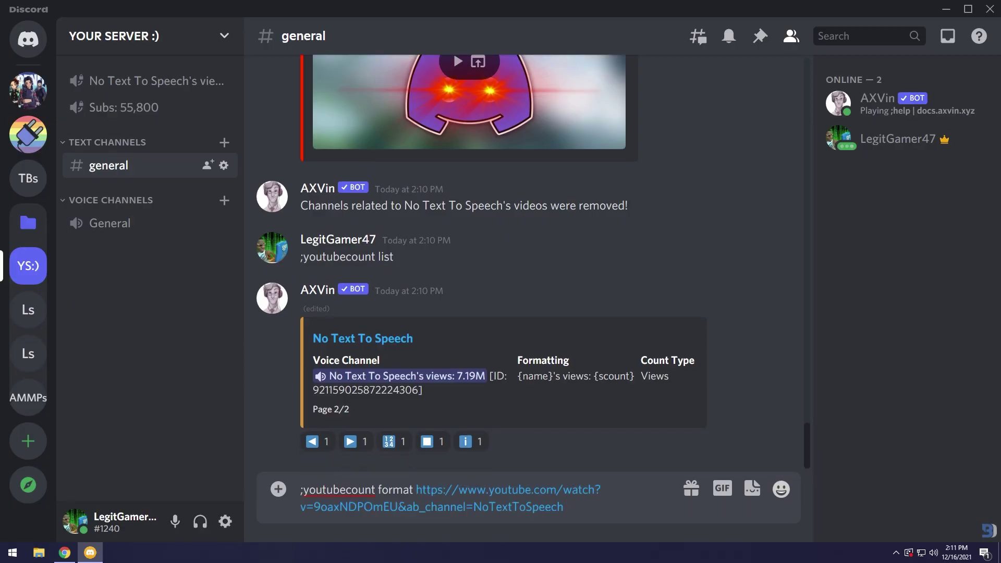
{"action": "type", "text": "views Video Views:"}
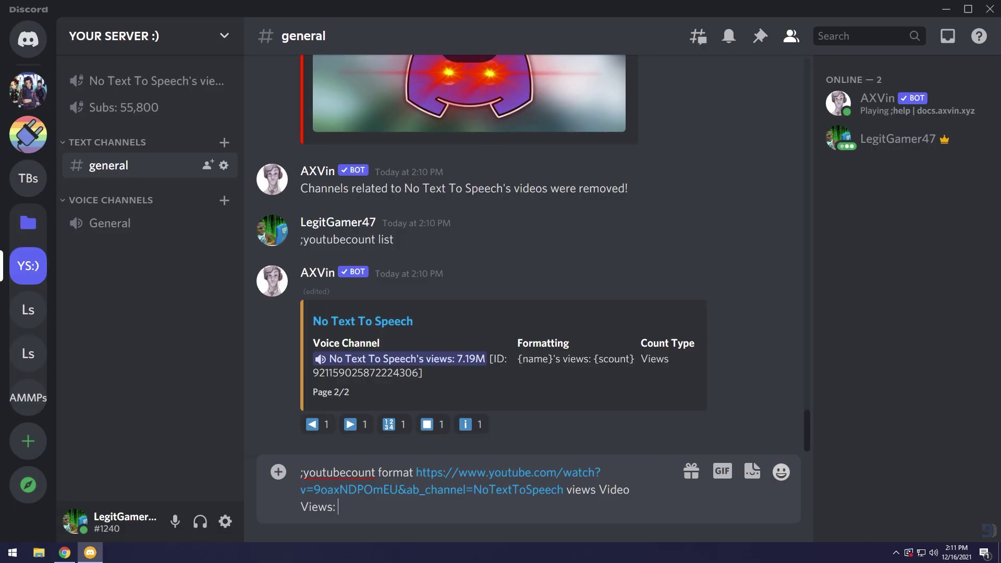
{"action": "type", "text": " {scount}"}
{"action": "key", "text": "Return"}
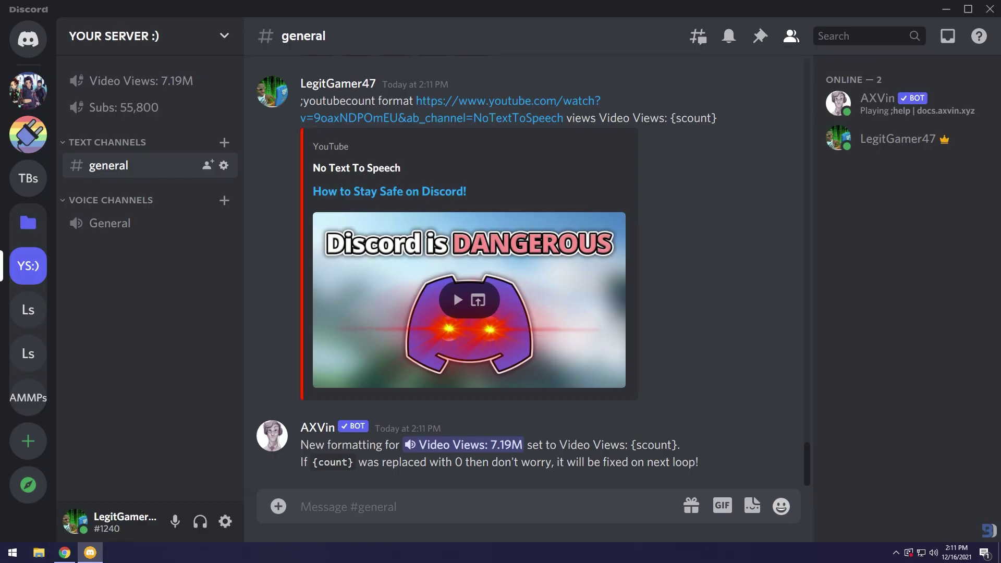
Send ';youtubecount format' with the video link and 'subscribers Cutie Pies: {scount}', then start a ';twitchcount' message.
{"action": "type", "text": ";"}
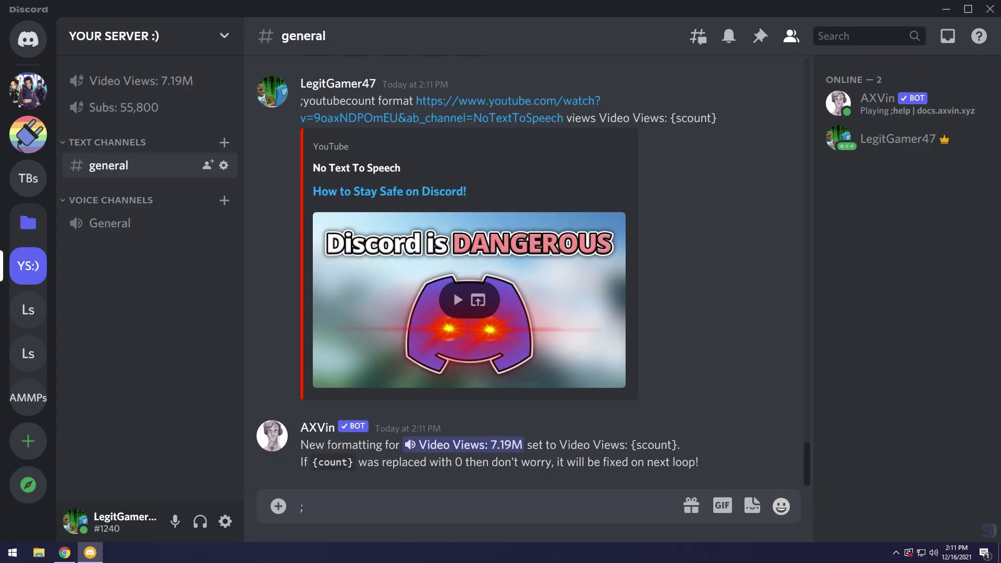
{"action": "type", "text": "youtubecount"}
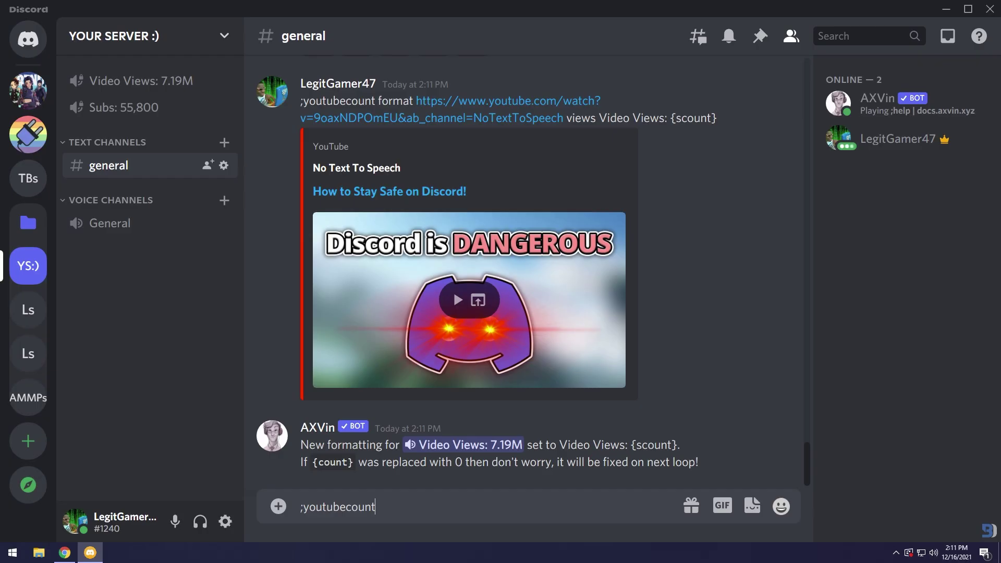
{"action": "type", "text": " format"}
{"action": "type", "text": "https://www.youtube.com/watch?v=9oaxNDPOmEU&ab_channel=NoTextToSpeech"}
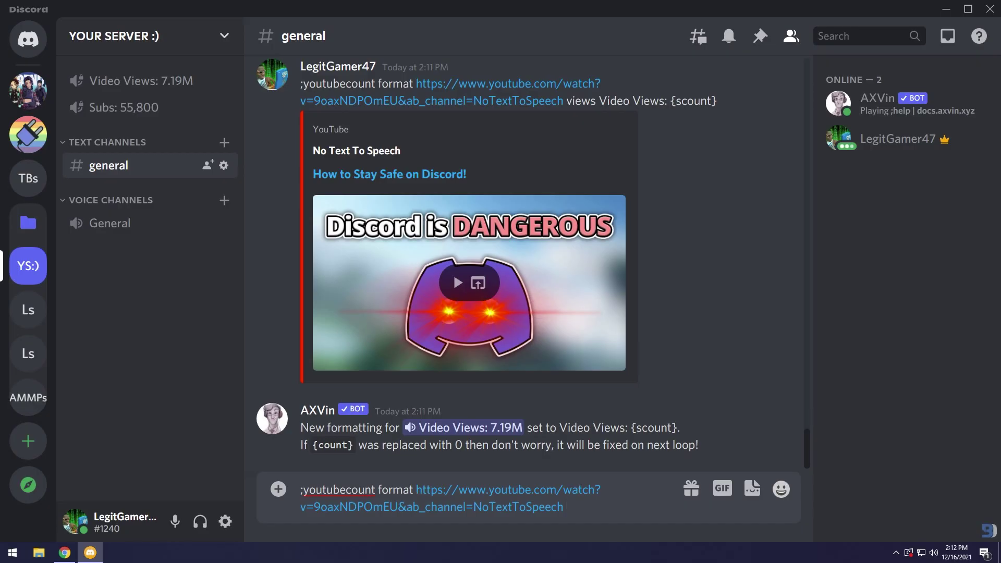
{"action": "type", "text": "subscribers"}
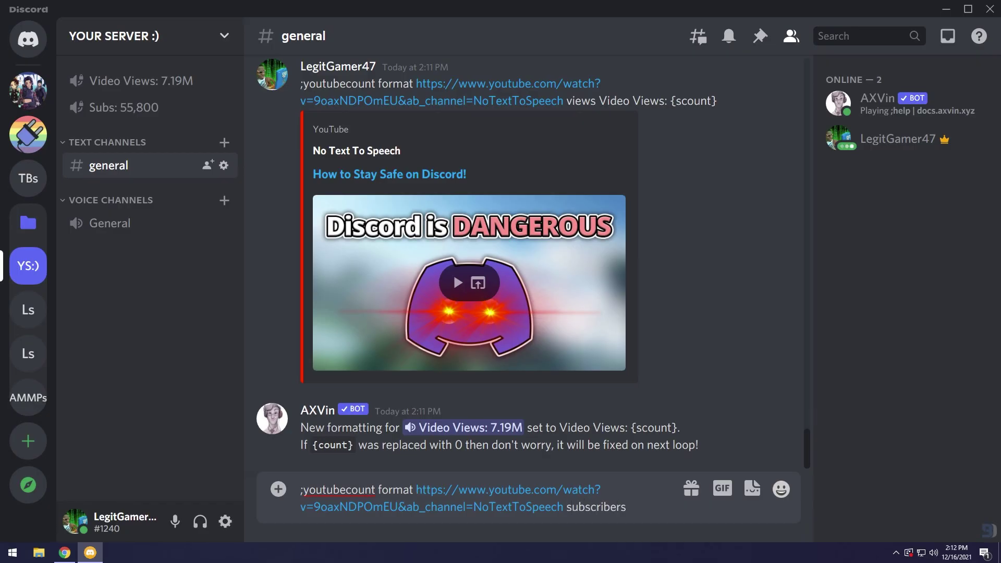
{"action": "type", "text": " B"}
{"action": "key", "text": "BackSpace"}
{"action": "type", "text": "Cutie!!"}
{"action": "key", "text": "BackSpace"}
{"action": "key", "text": "BackSpace"}
{"action": "type", "text": "Pies"}
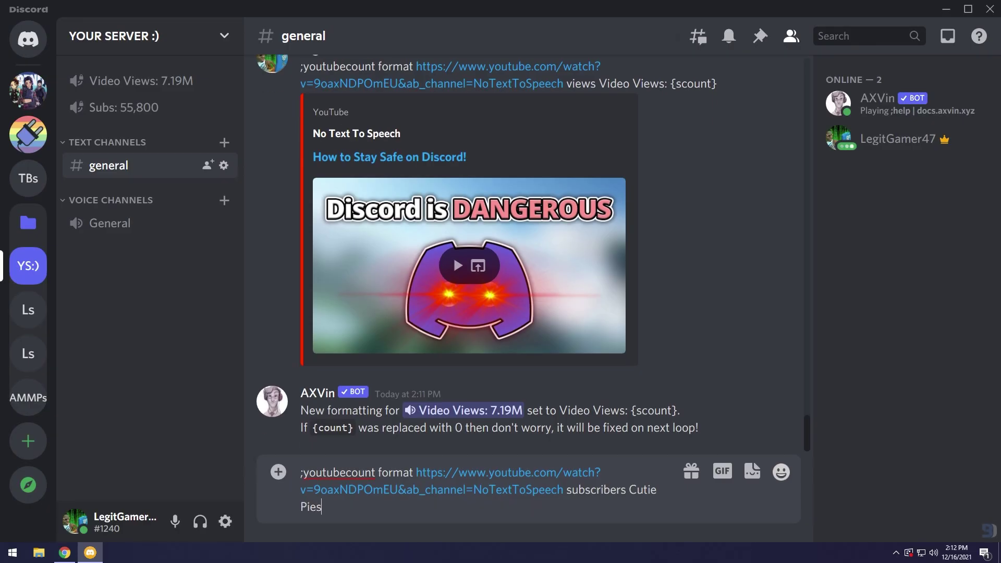
{"action": "type", "text": ": {scpu"}
{"action": "key", "text": "BackSpace"}
{"action": "key", "text": "BackSpace"}
{"action": "type", "text": "ount}"}
{"action": "key", "text": "Return"}
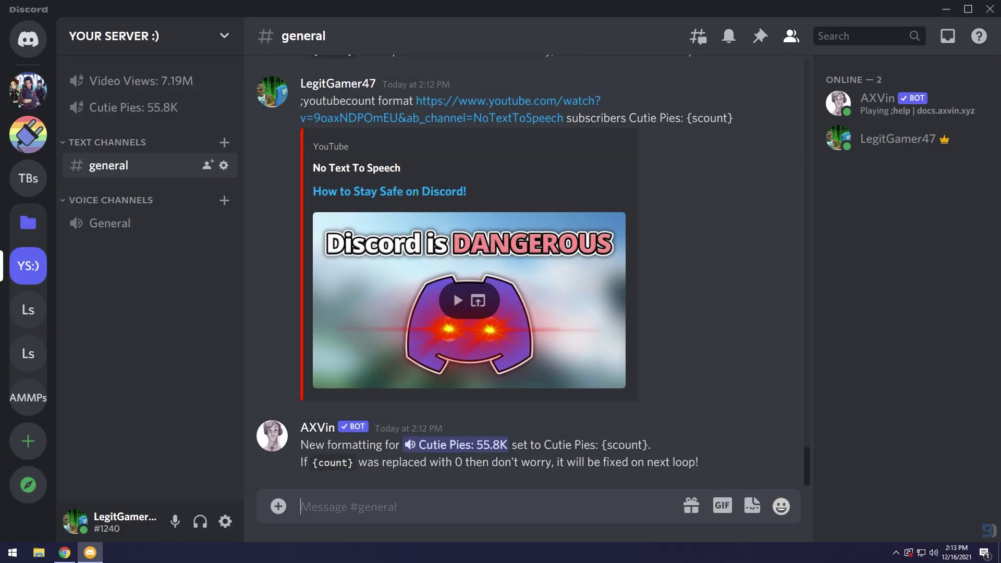
{"action": "type", "text": ";twitchcount"}
Send ';twitchcount' for AXVin's help, then open and dismiss the AXVin member menu.
{"action": "key", "text": "Return"}
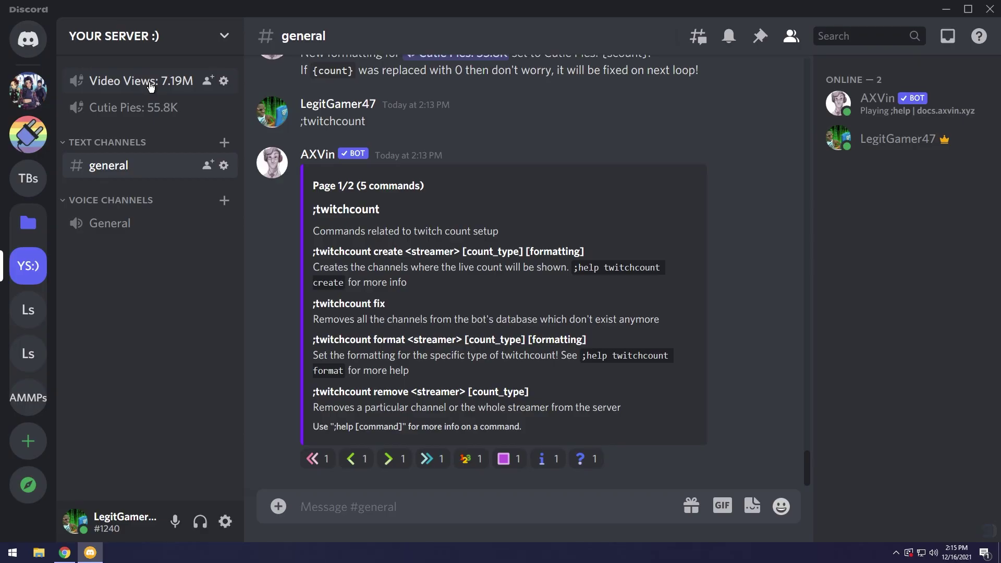
{"action": "right_click", "coordinate": [875, 103]}
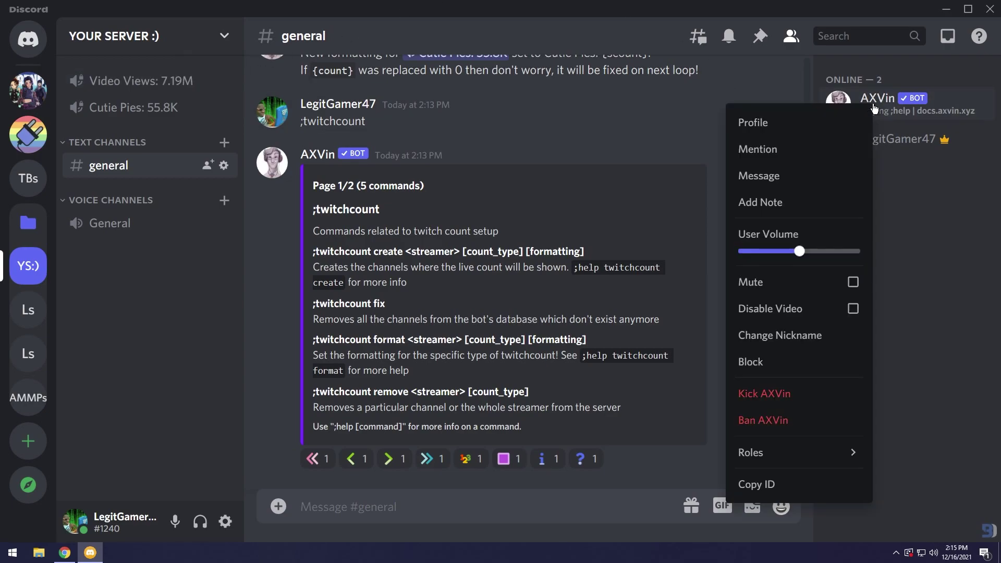
{"action": "left_click", "coordinate": [405, 330]}
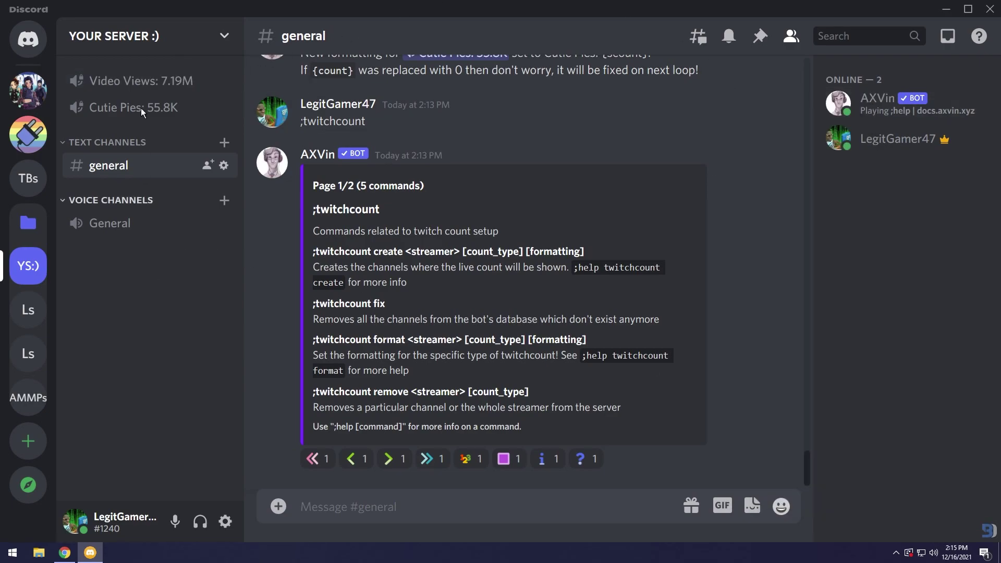